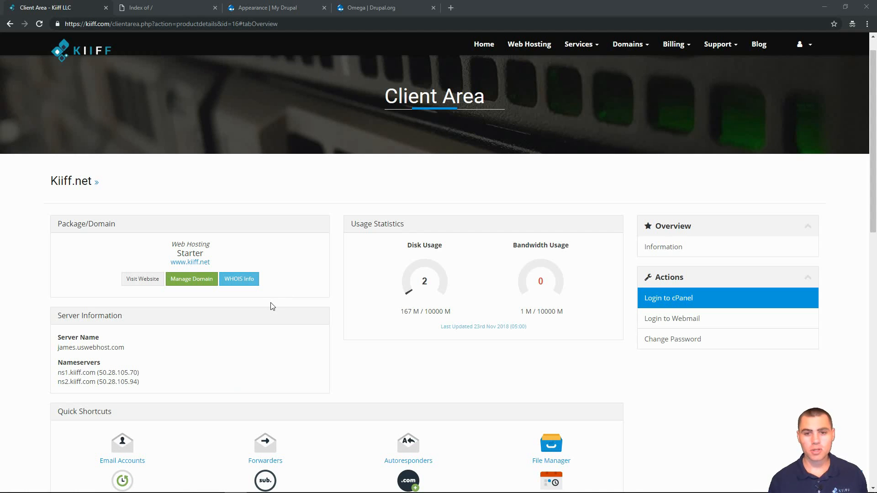
- Log in to the kiiff.net cPanel and scroll down to the Softaculous Apps Installer section
scroll(273, 306, "up", 1)
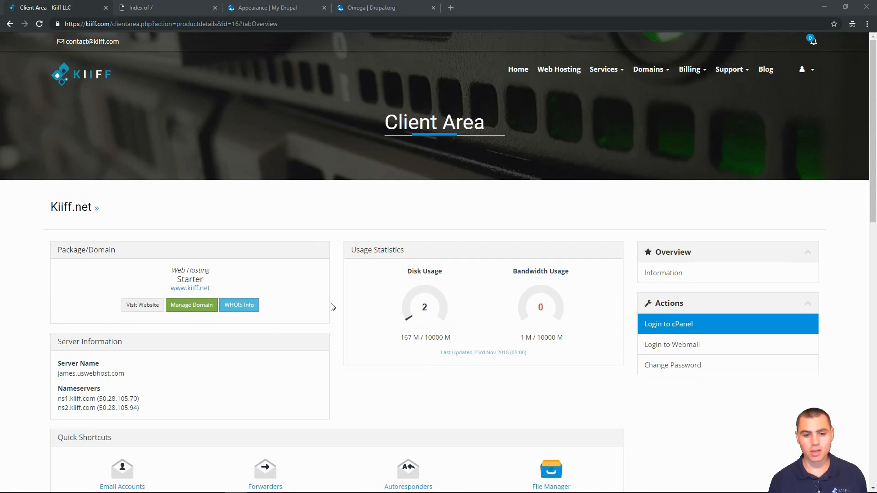
left_click(654, 323)
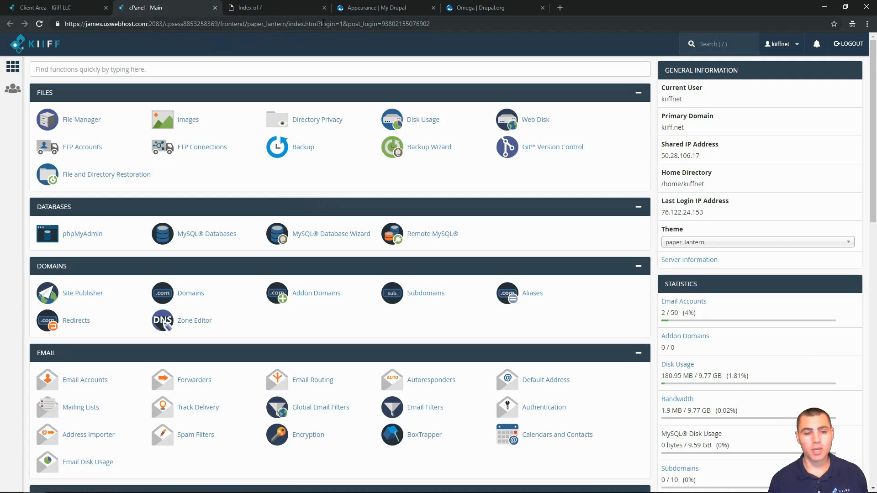
left_click(283, 6)
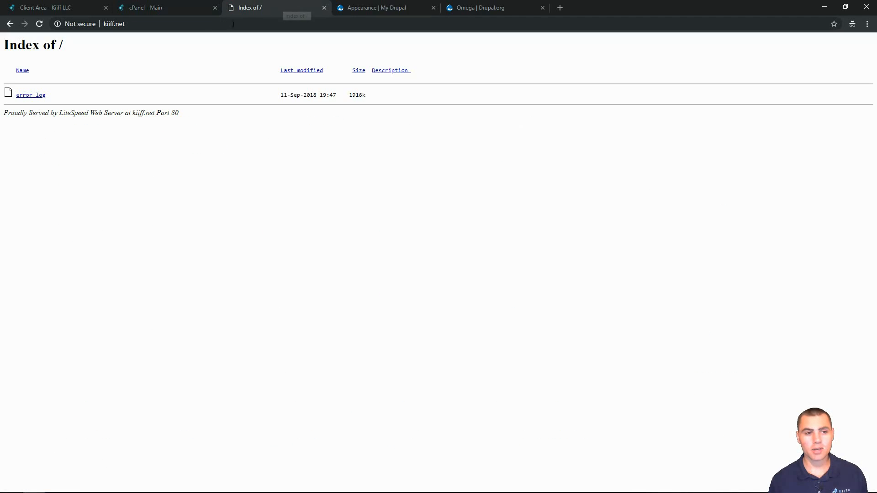
left_click(39, 24)
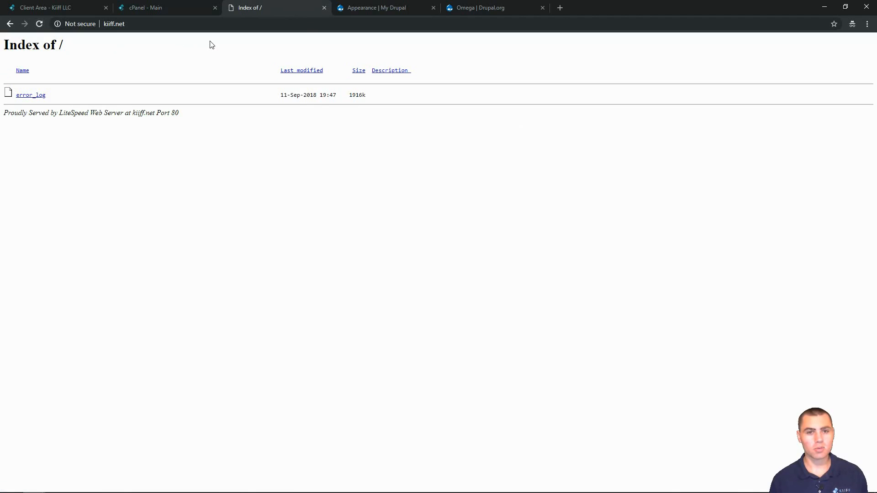
left_click(179, 12)
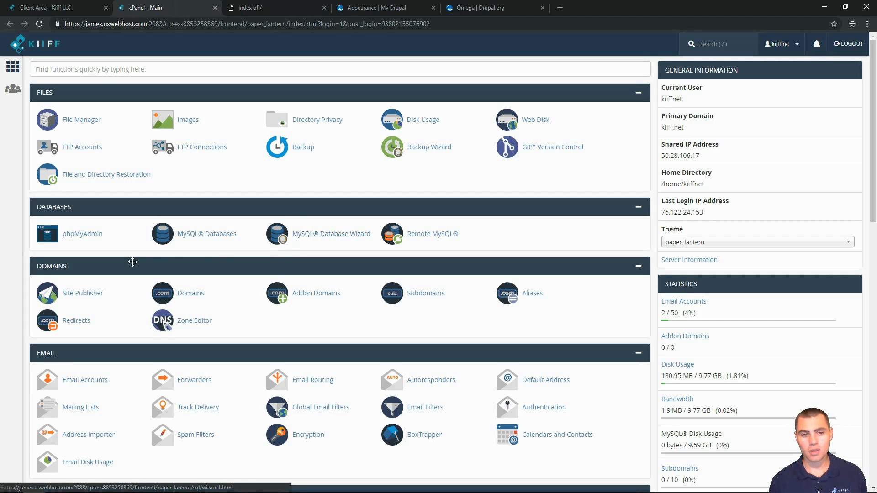
scroll(133, 263, "down", 5)
scroll(133, 265, "down", 7)
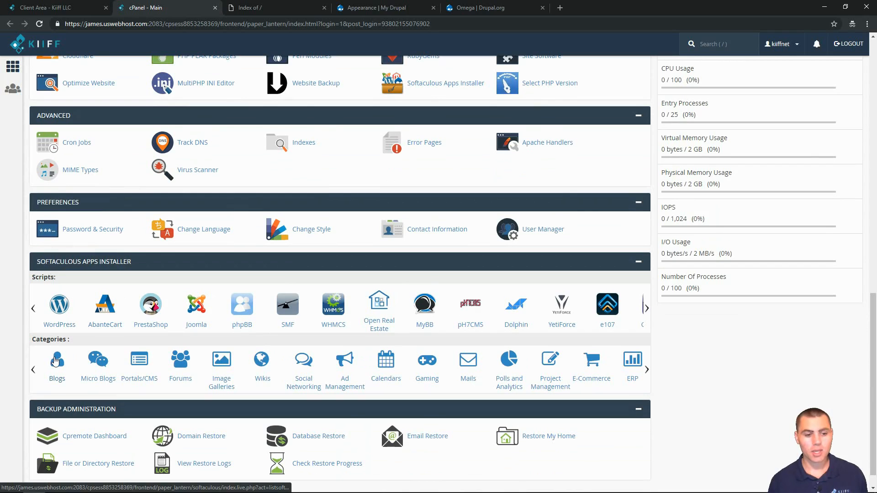
- Open the Drupal installer from Softaculous's Portals/CMS category
left_click(137, 365)
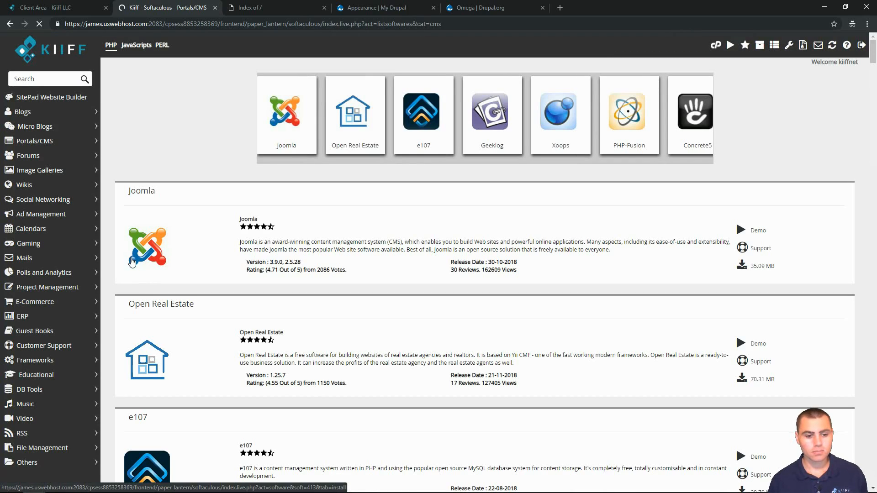
scroll(165, 274, "down", 3)
scroll(163, 276, "down", 15)
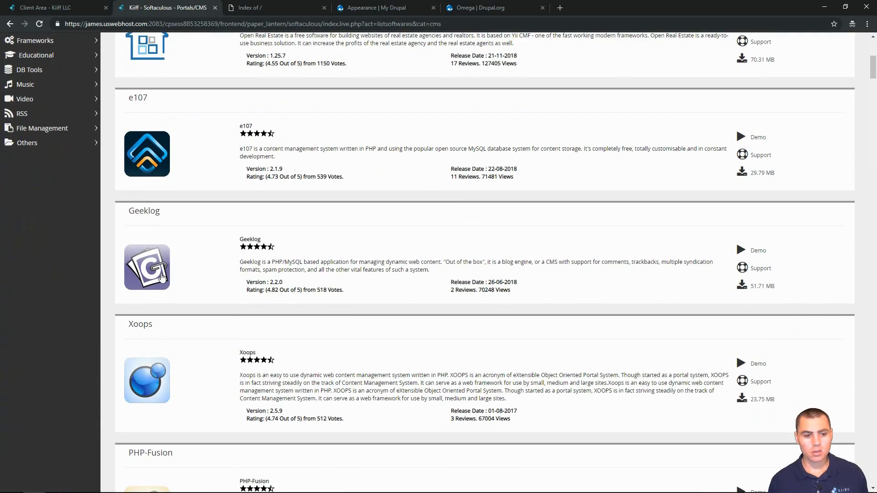
scroll(162, 277, "down", 7)
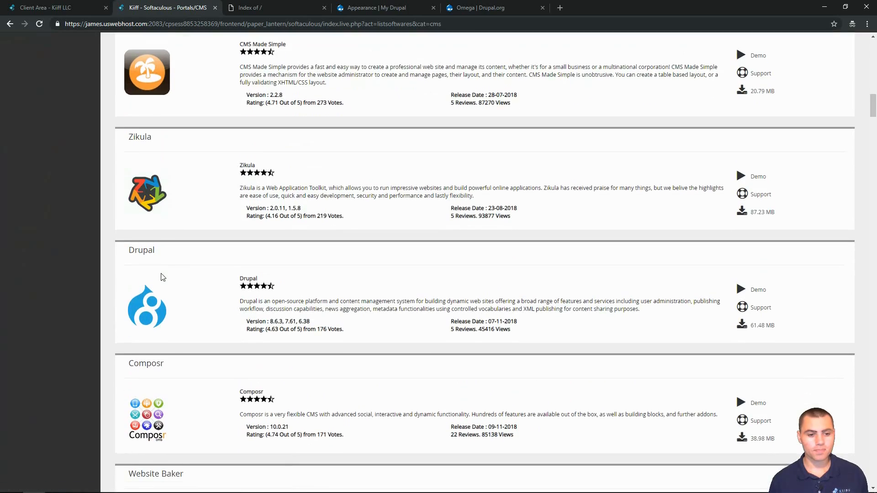
left_click(156, 219)
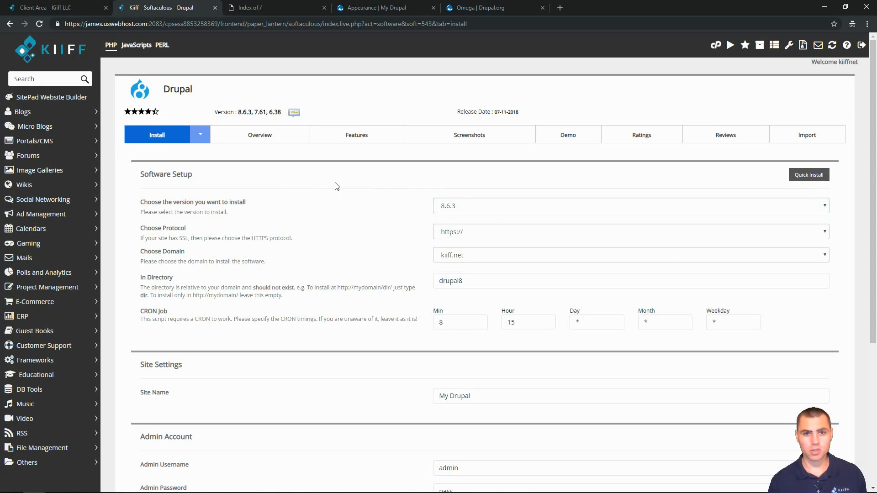
- Keep Drupal version 8.6.3 selected for the install
left_click(465, 207)
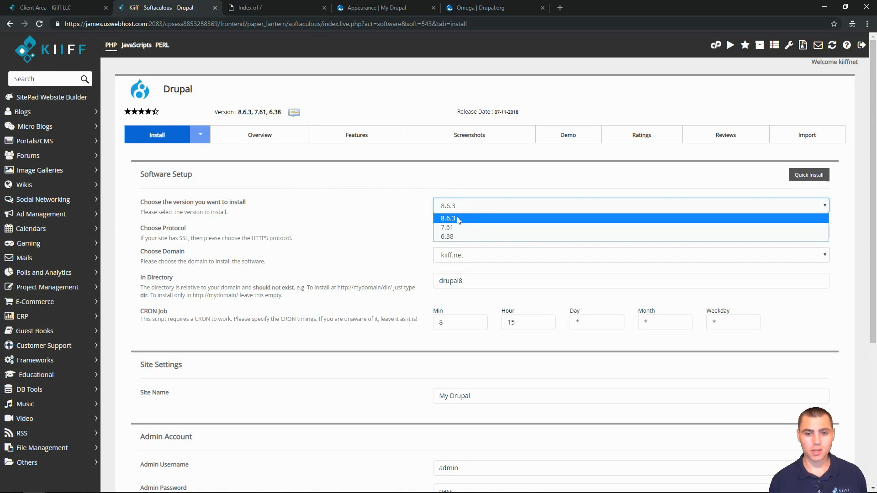
left_click(457, 218)
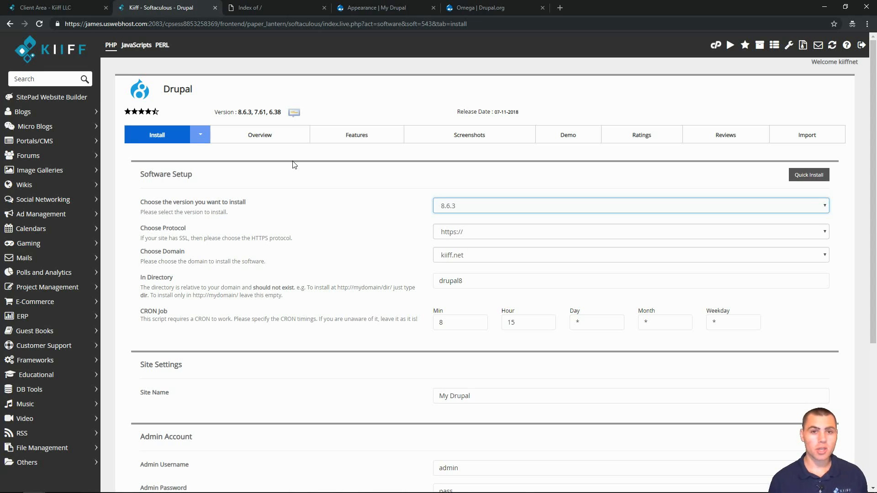
left_click(459, 207)
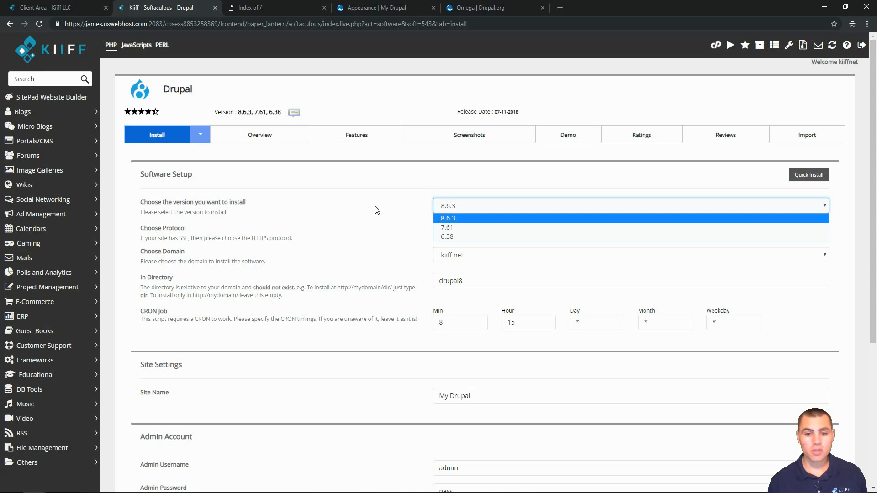
left_click(397, 222)
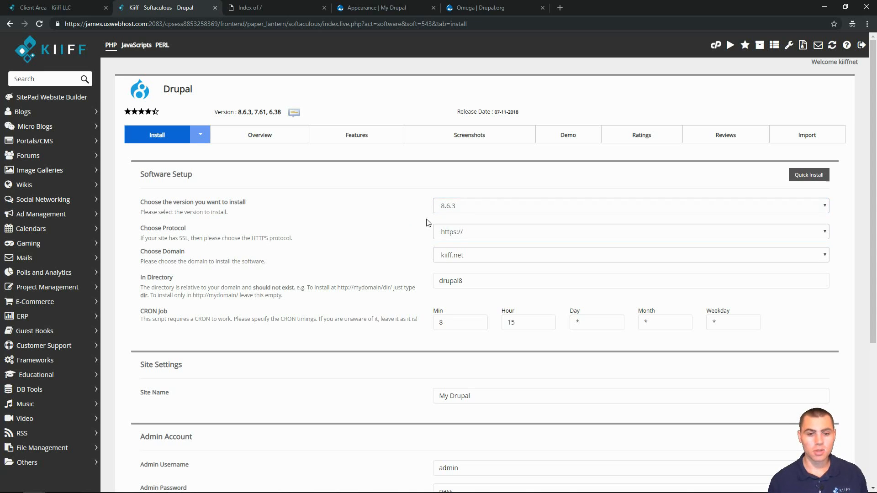
left_click(465, 205)
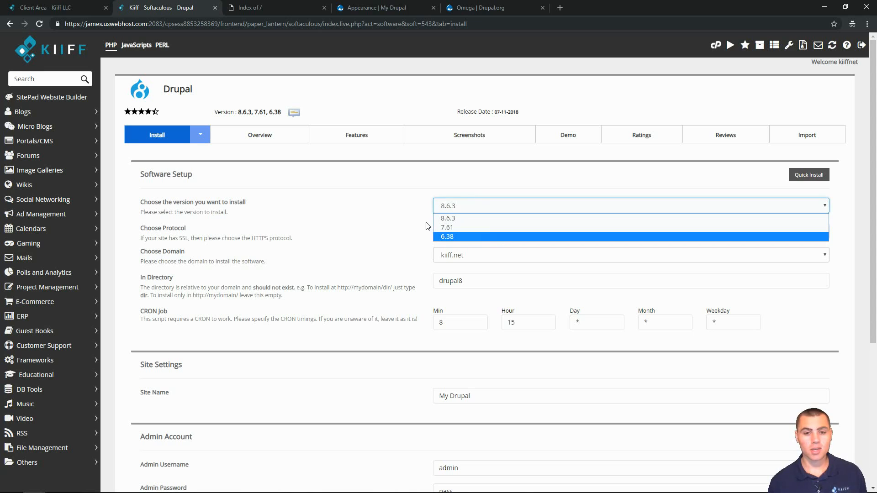
left_click(377, 232)
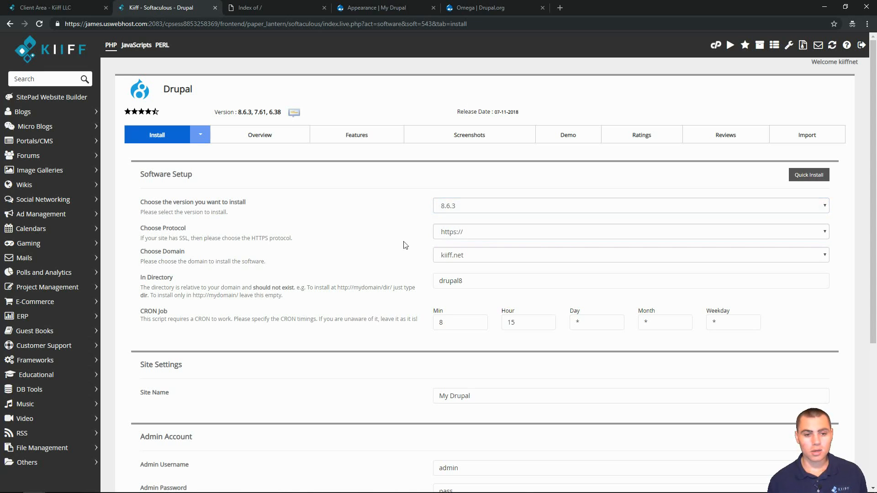
left_click(466, 233)
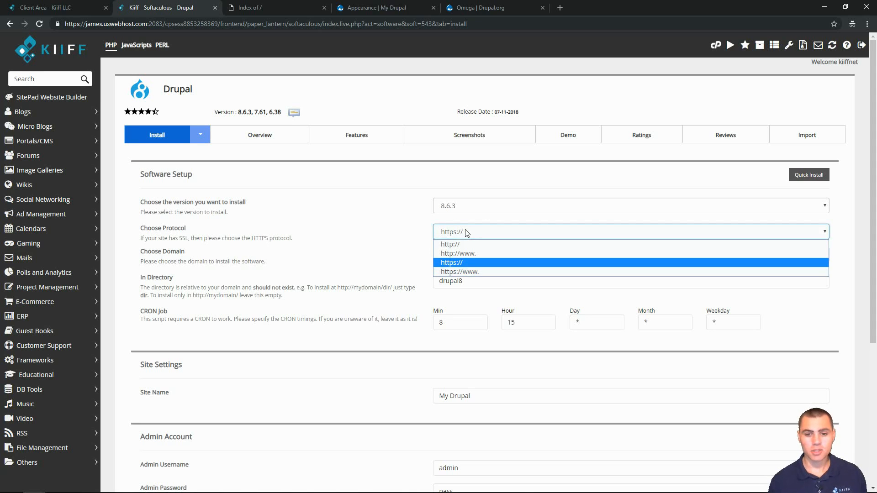
left_click(455, 264)
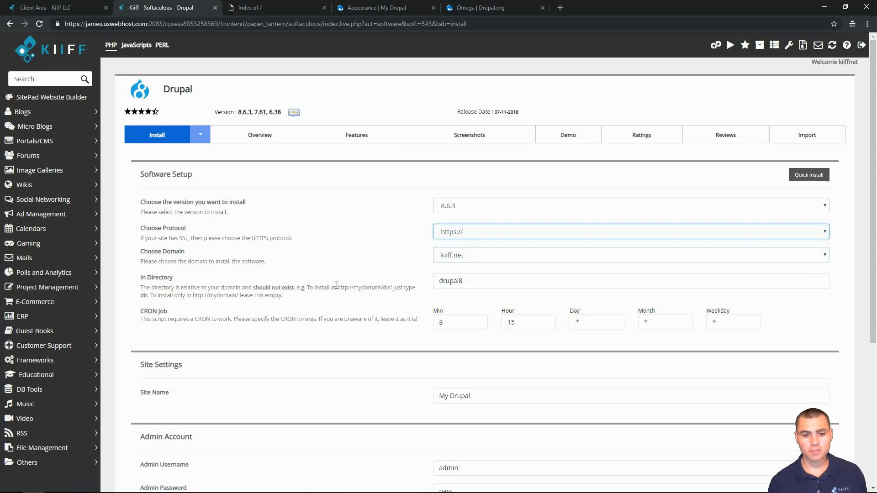
left_click_drag(480, 282, 395, 292)
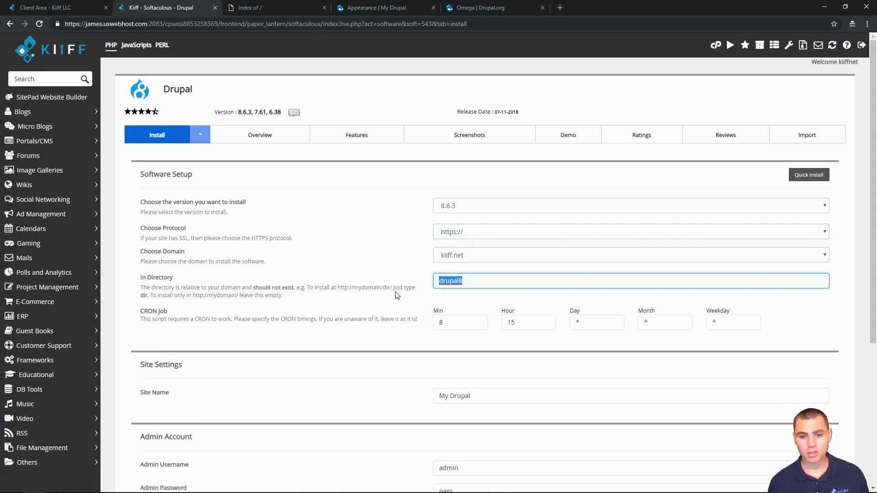
key("BackSpace")
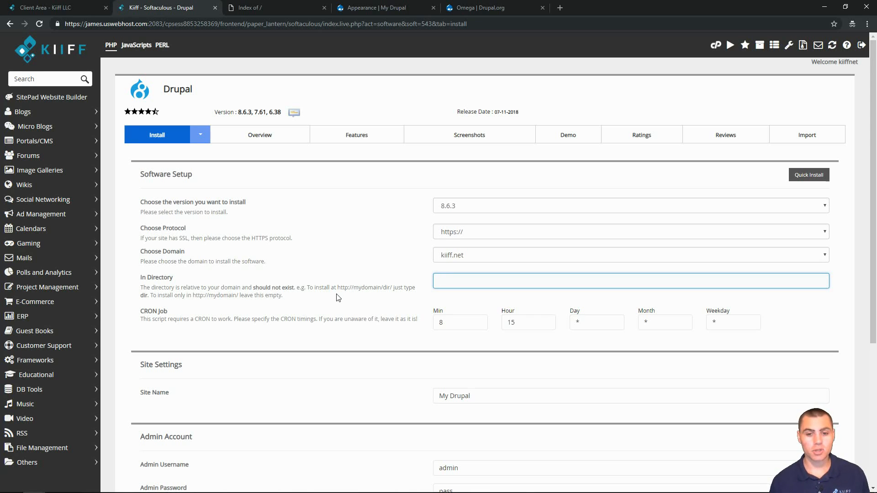
scroll(338, 298, "down", 2)
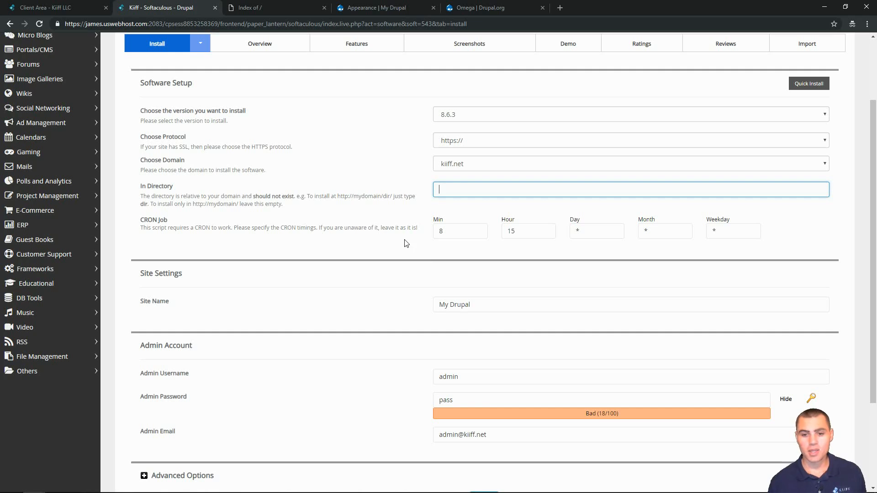
scroll(290, 300, "down", 3)
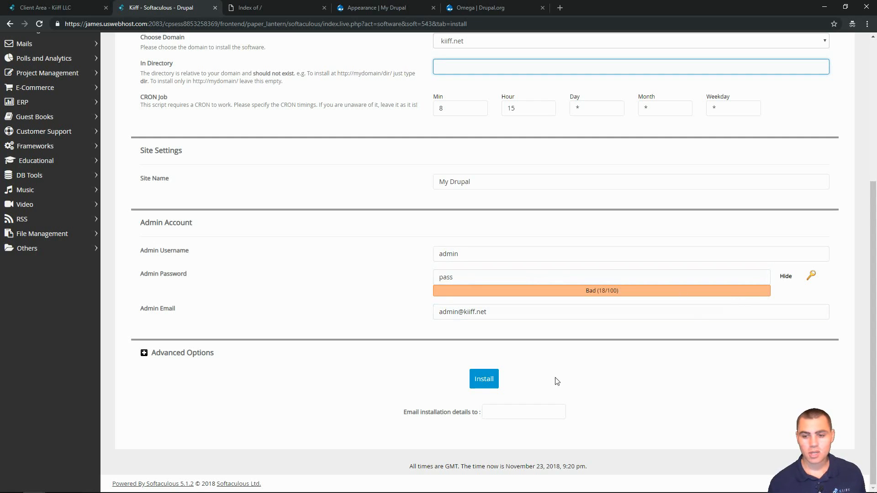
- Install Drupal, confirm kiiff.net shows Welcome to My Drupal, then return to the success page
left_click(484, 379)
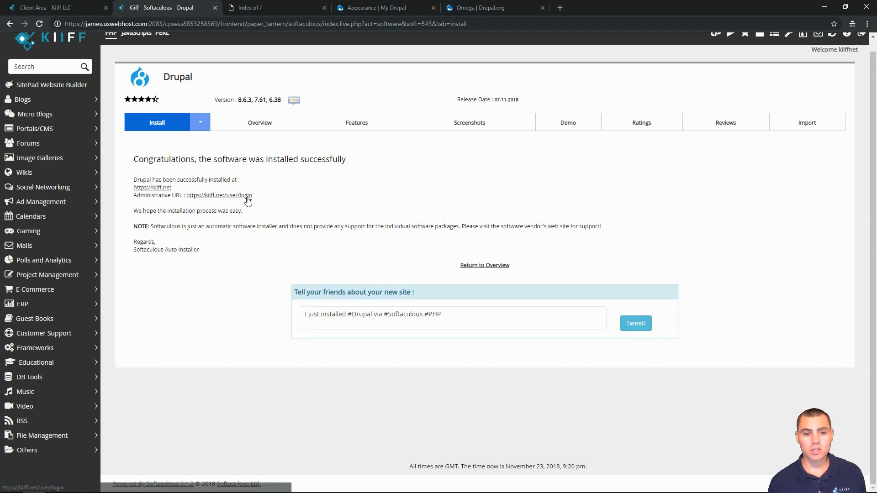
left_click(164, 188)
left_click(432, 7)
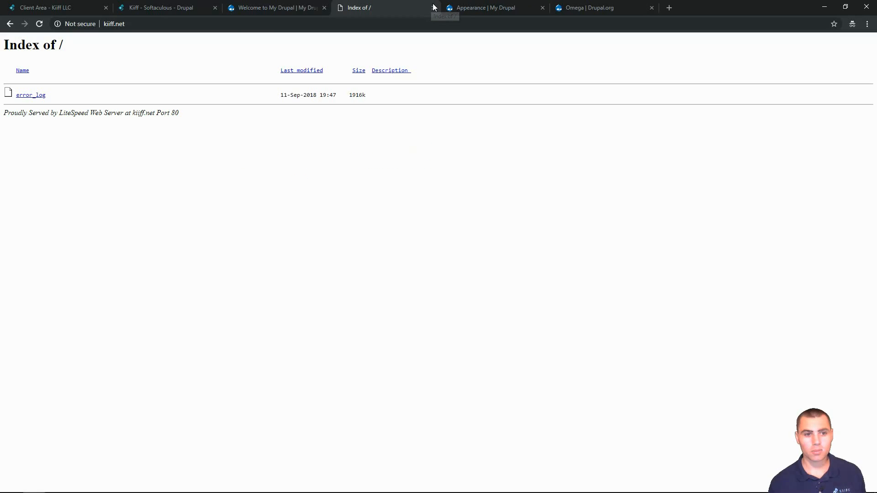
left_click(434, 8)
left_click(259, 9)
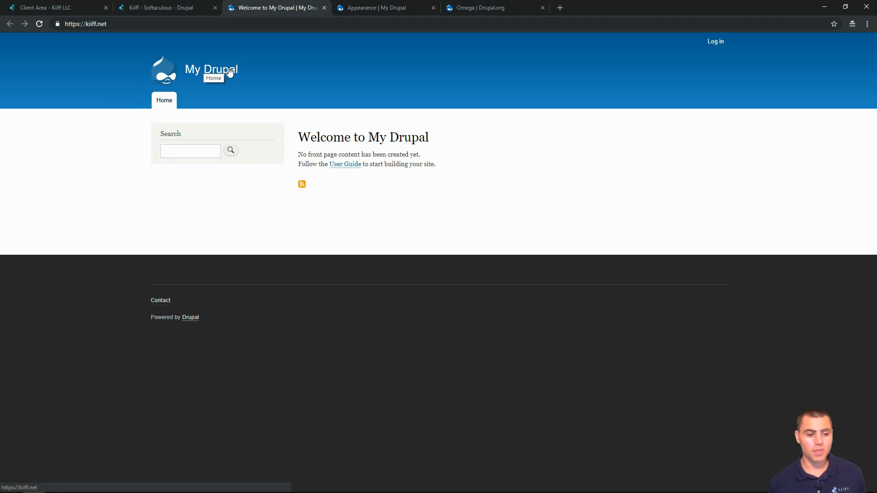
left_click(177, 6)
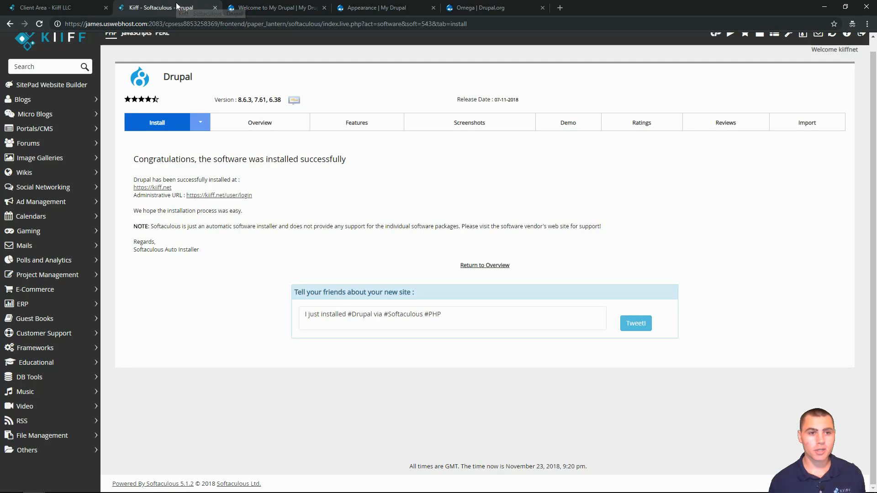
- Sign in at the Administrative URL with the admin username and the account password
left_click(220, 196)
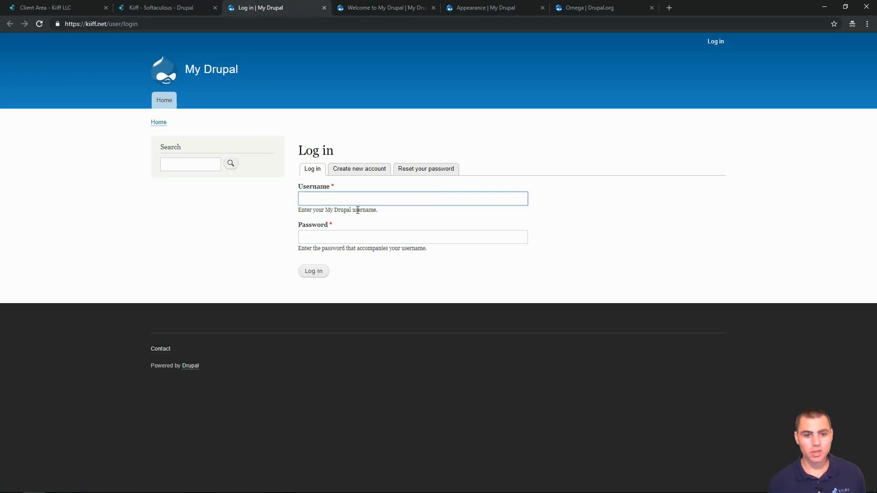
type("admin")
key("Tab")
type("*")
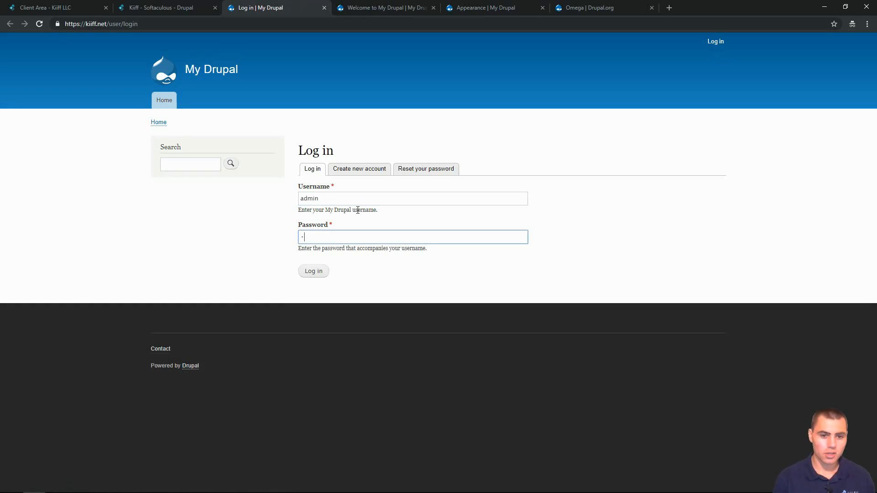
left_click(316, 272)
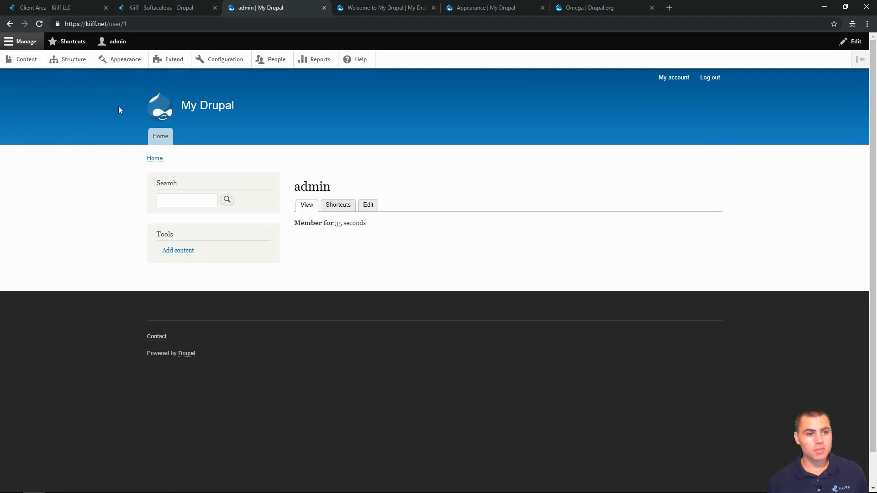
- Open Appearance and review Bartik as default, Seven as admin theme and Stark uninstalled
left_click(110, 67)
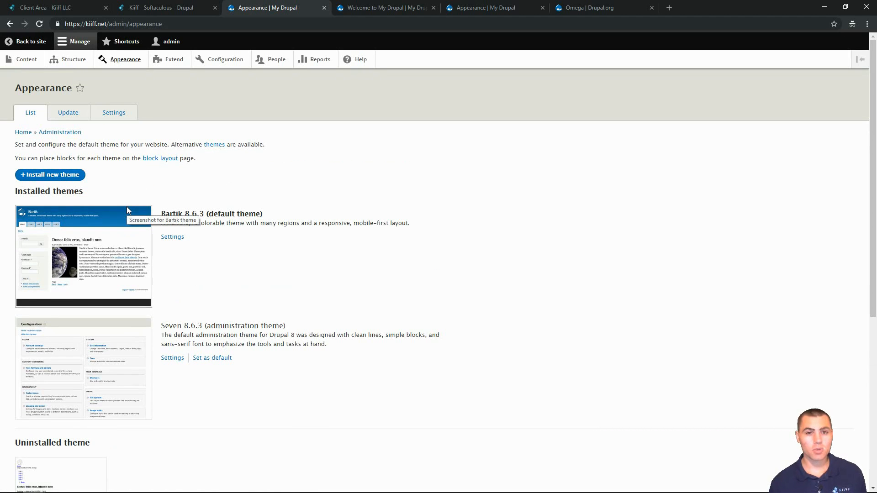
scroll(139, 201, "down", 2)
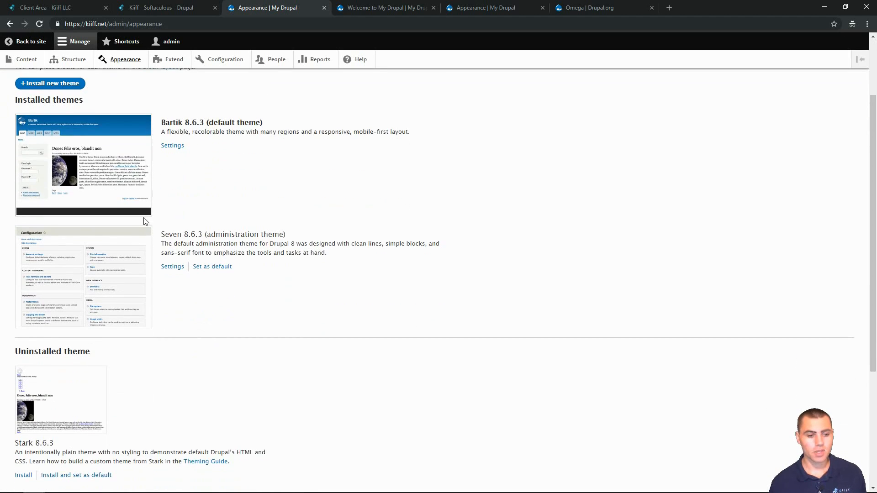
scroll(158, 265, "down", 3)
scroll(150, 274, "up", 4)
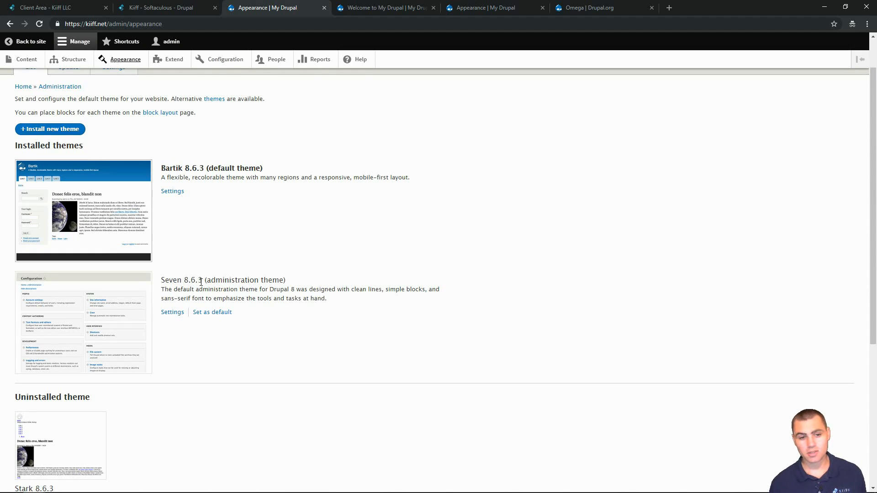
scroll(147, 294, "down", 4)
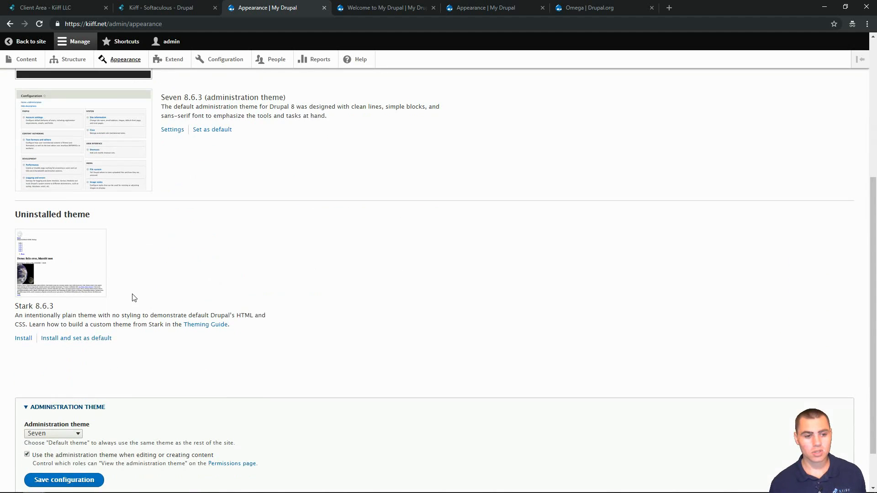
scroll(68, 280, "down", 1)
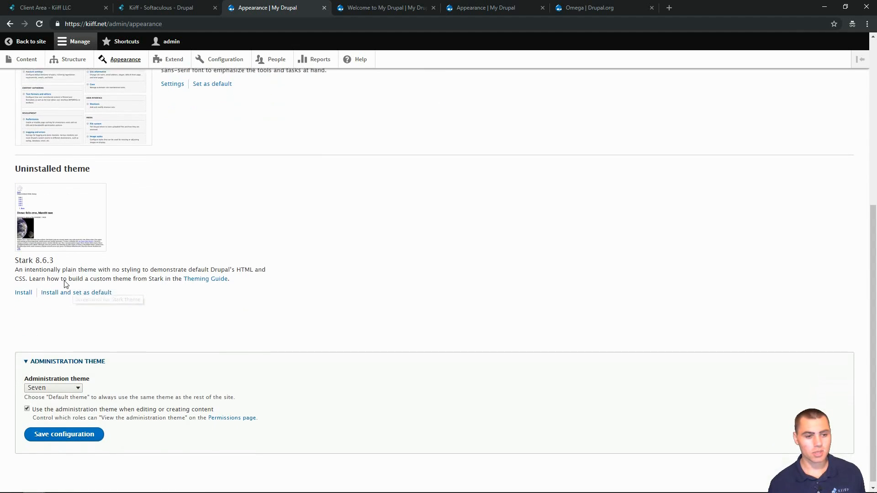
scroll(48, 320, "up", 6)
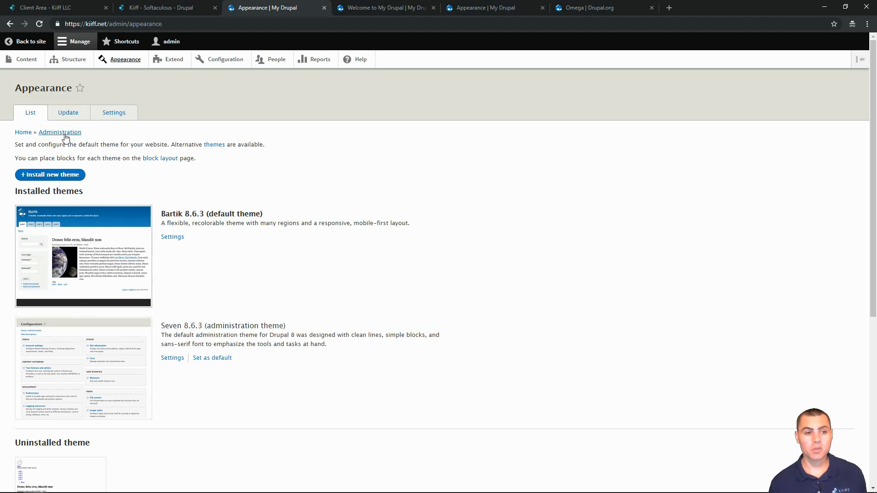
- Open Install new theme, then view the Appearance tab showing Omega 8.x-5.0-alpha7 as default
left_click(40, 179)
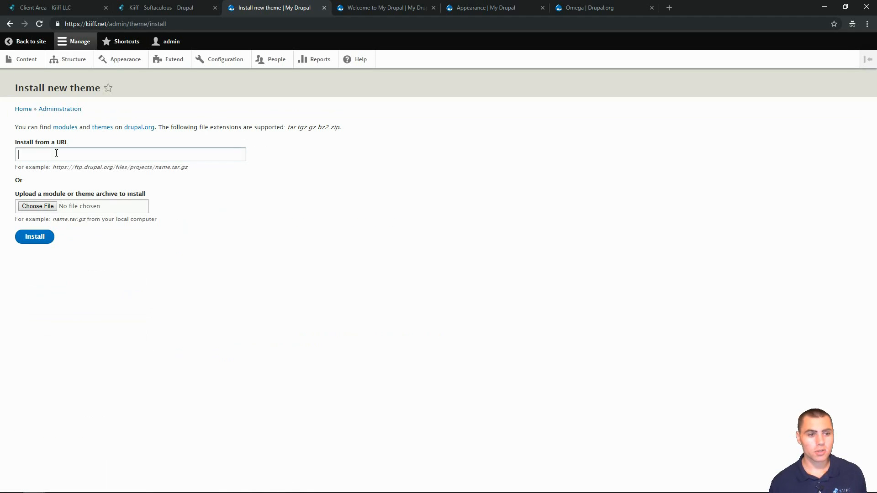
left_click(379, 7)
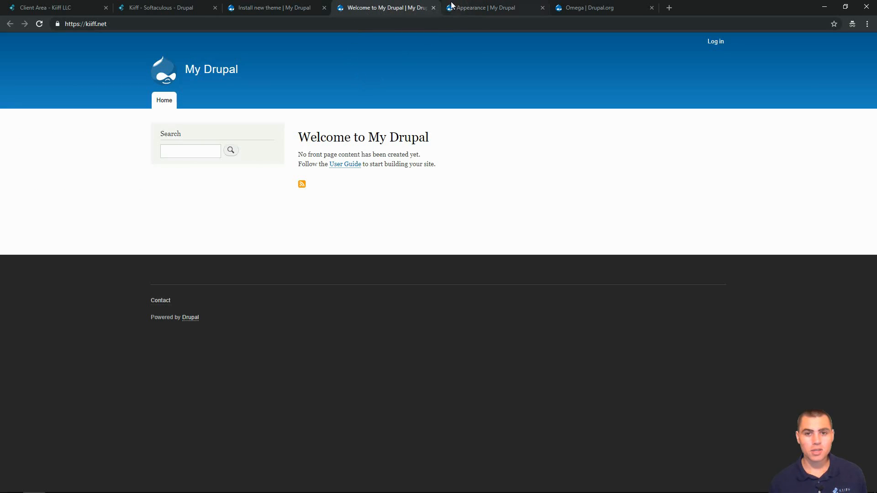
left_click(470, 6)
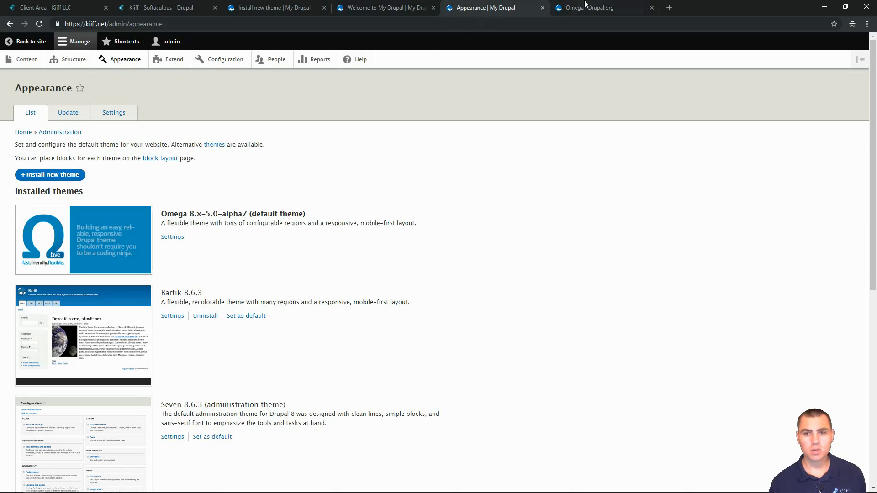
- Go back from the Omega project page to the 899-theme search results and locate Omega
left_click(583, 5)
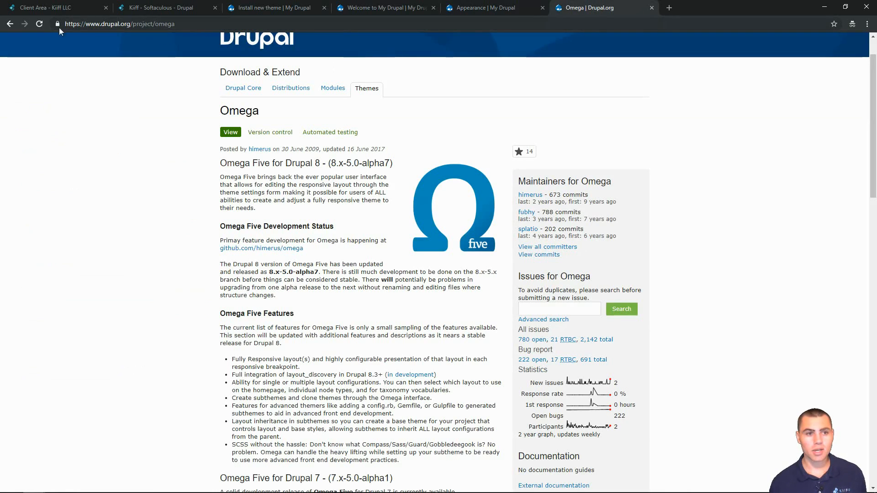
left_click(10, 24)
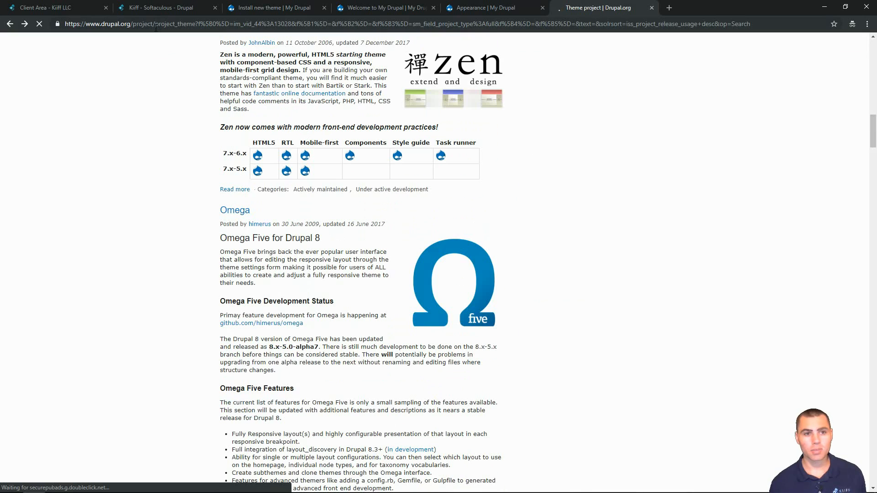
scroll(146, 150, "up", 20)
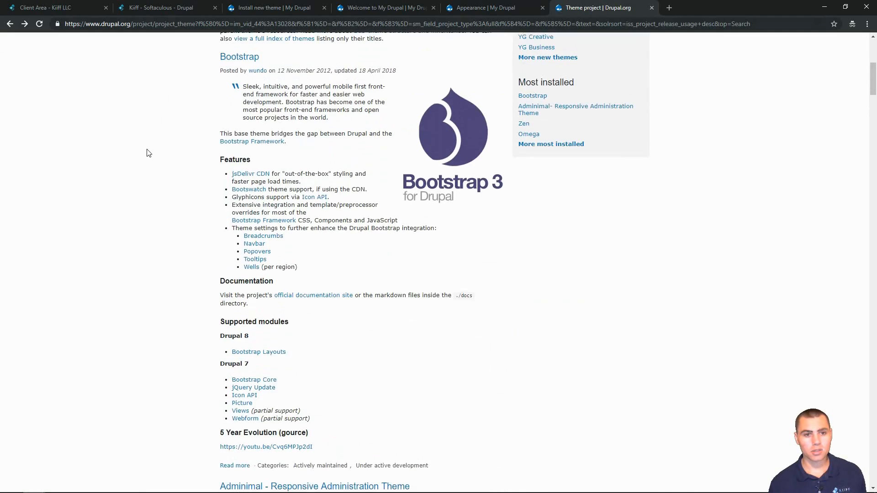
scroll(146, 153, "up", 1)
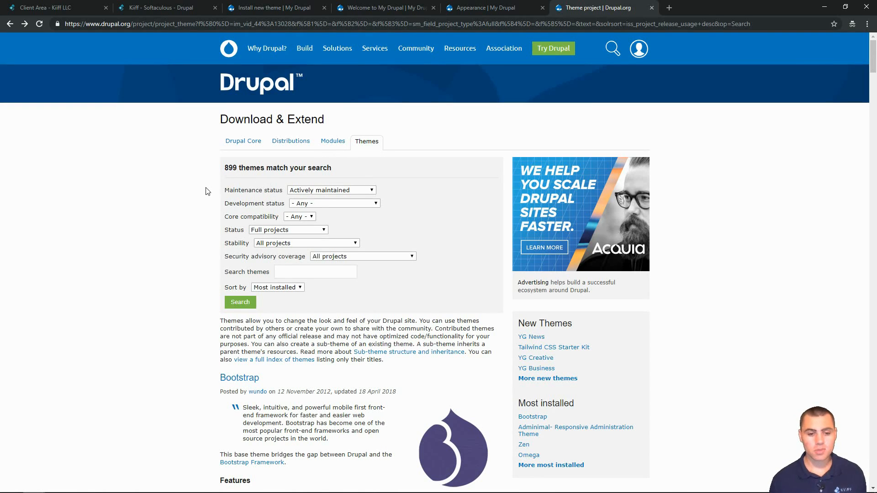
scroll(206, 191, "down", 3)
scroll(197, 150, "up", 2)
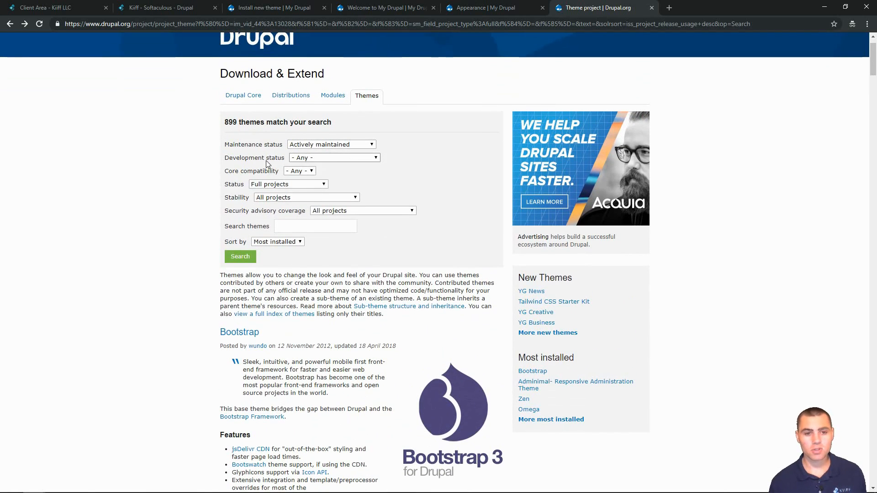
scroll(178, 201, "down", 10)
scroll(183, 203, "down", 15)
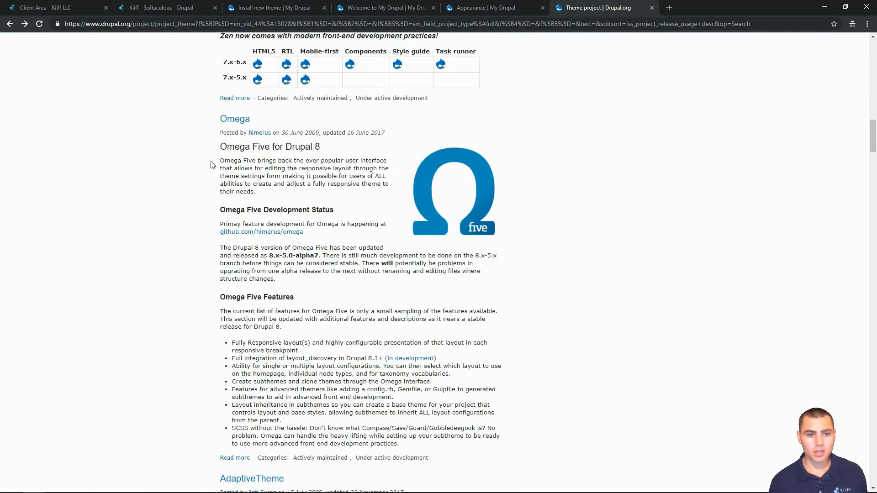
- Open the Omega project page and scroll to the 8.x-5.0-alpha7 tar.gz download
left_click(246, 123)
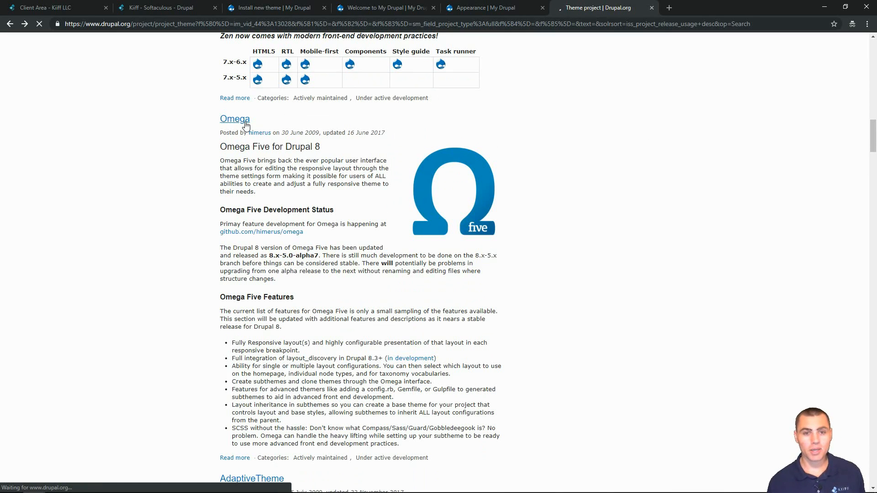
scroll(220, 216, "down", 5)
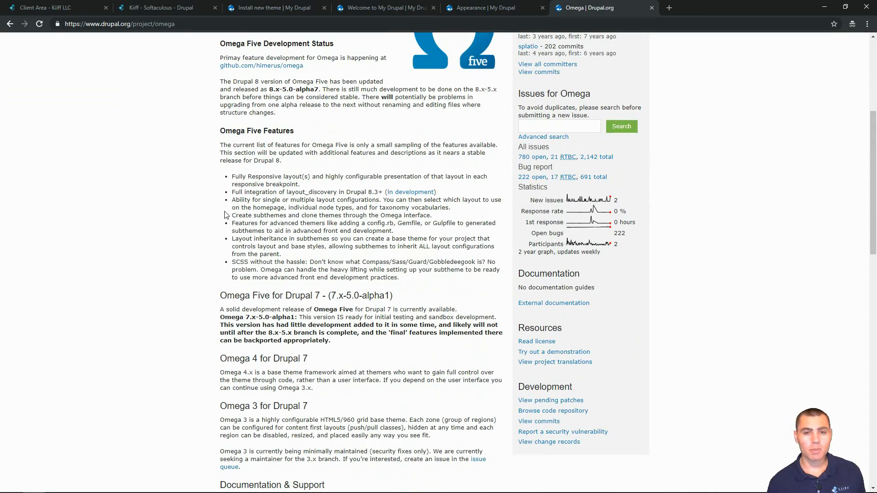
scroll(228, 219, "down", 9)
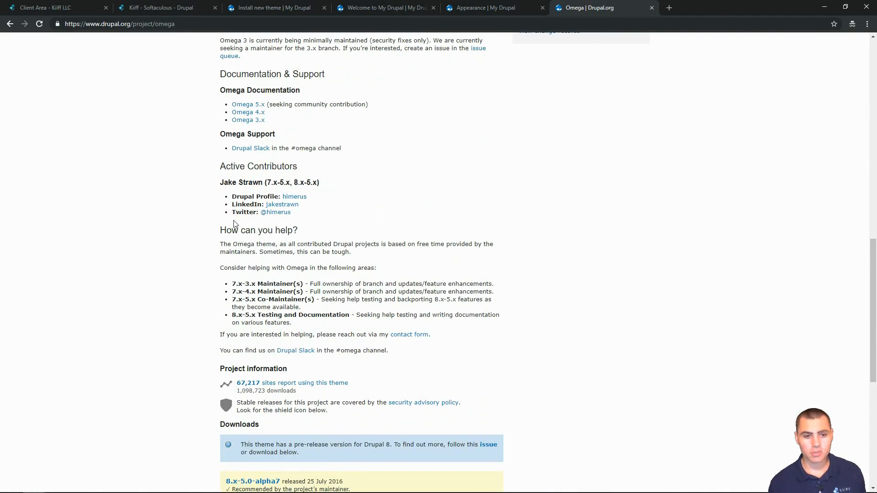
scroll(211, 214, "up", 1)
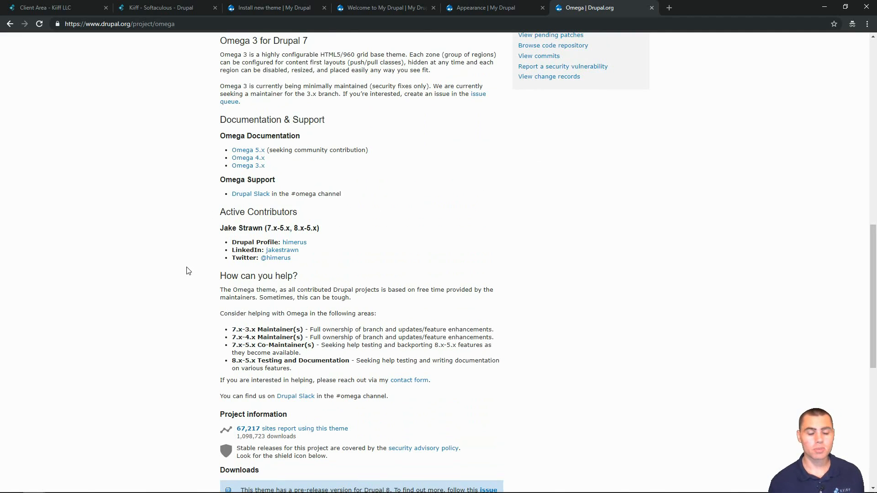
scroll(188, 272, "down", 2)
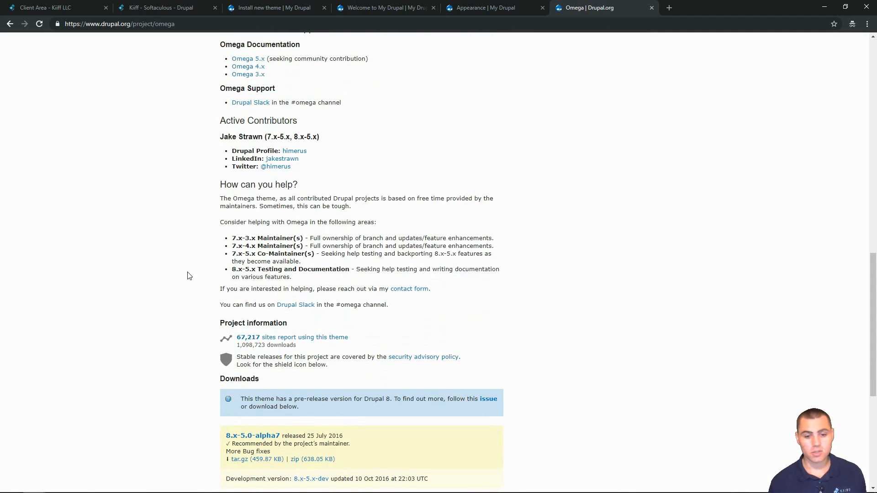
scroll(189, 276, "down", 2)
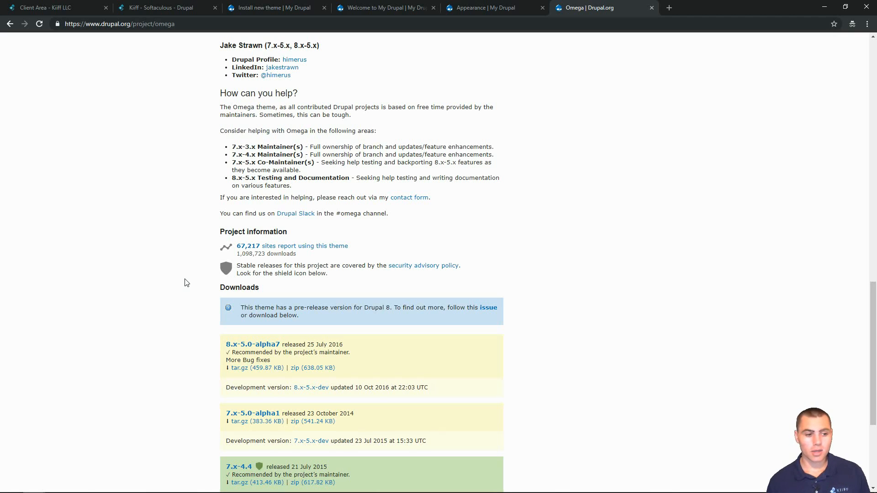
scroll(185, 283, "down", 3)
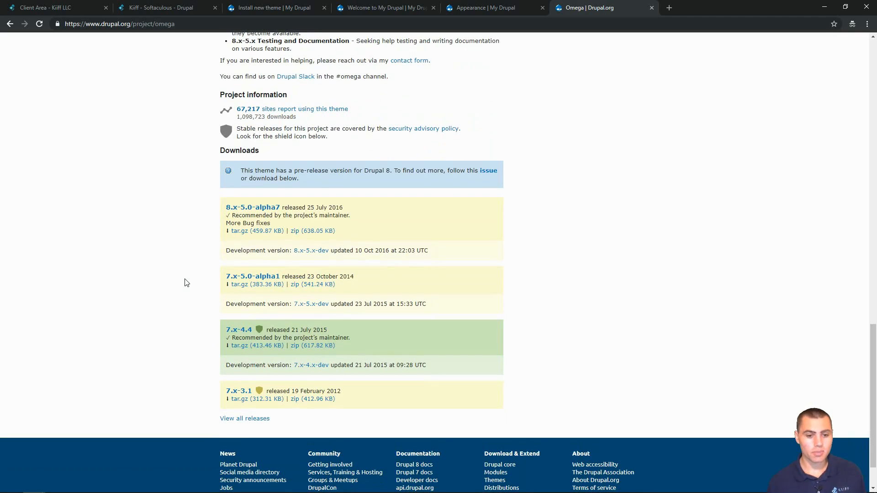
- Copy the Omega 8.x-5.0-alpha7 tar.gz link into Install from a URL and start the install
right_click(257, 235)
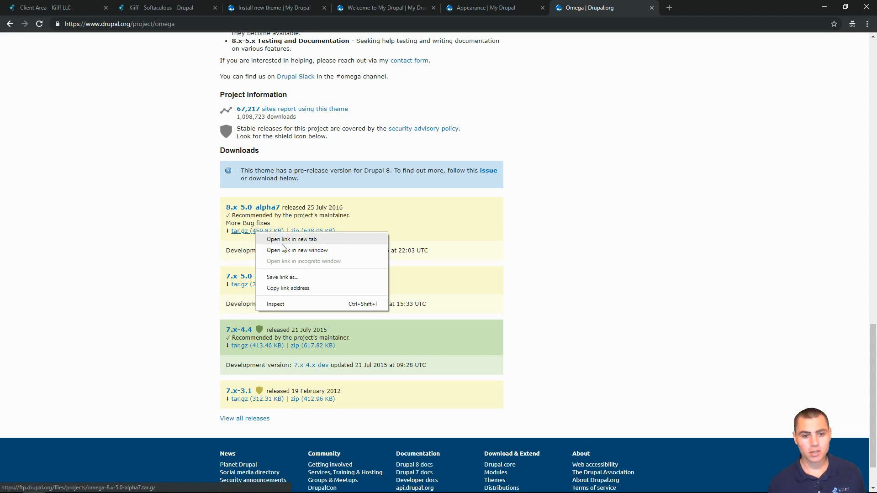
left_click(283, 289)
left_click(280, 6)
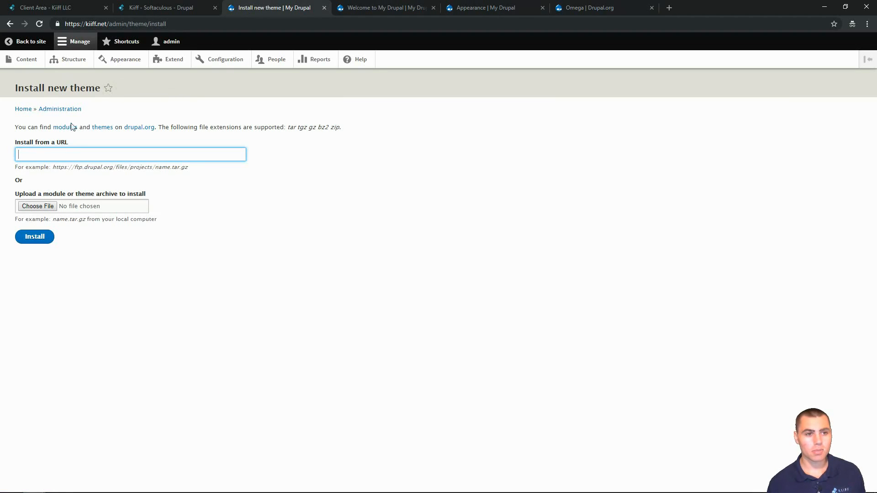
right_click(48, 150)
left_click(69, 221)
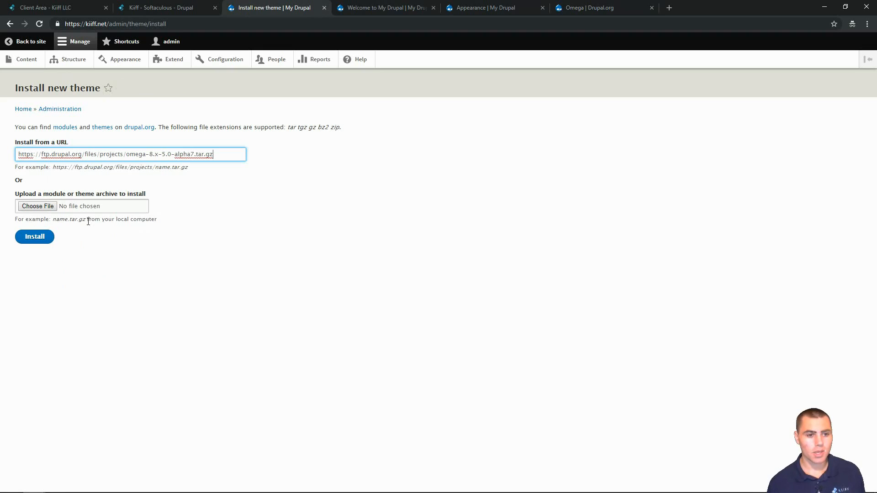
left_click(28, 238)
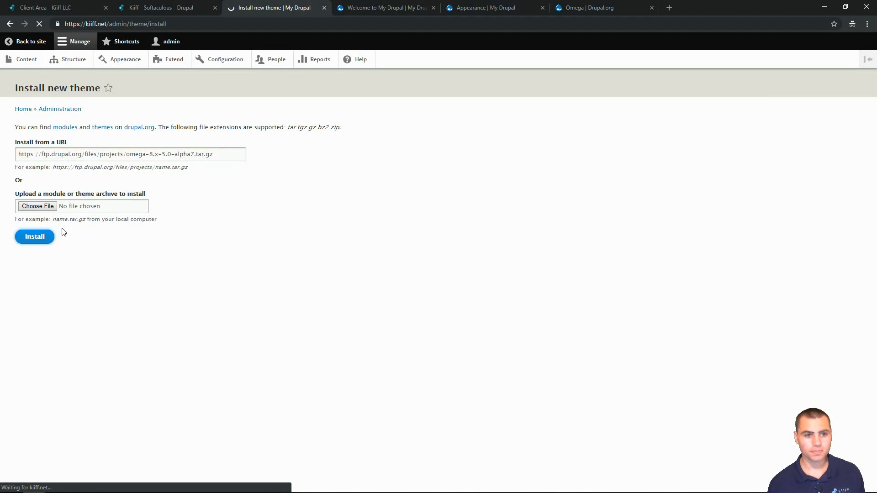
- Check that the Update manager reports omega installed successfully
left_click(478, 9)
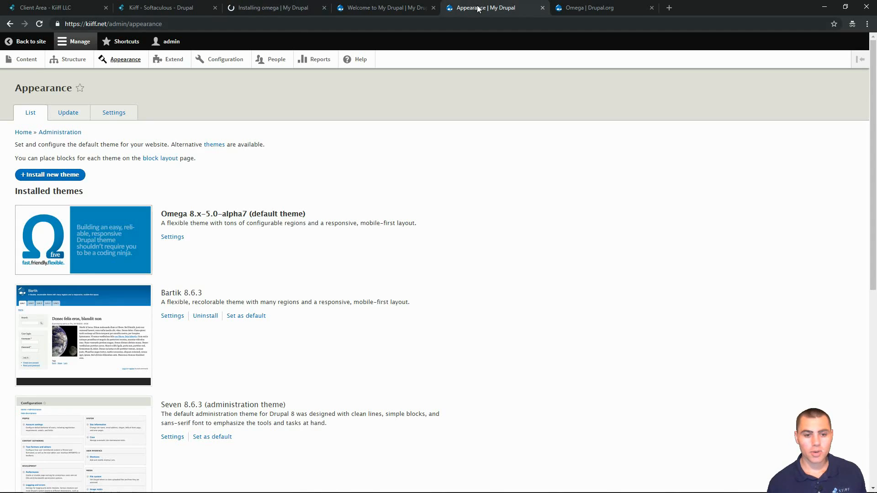
left_click(587, 8)
scroll(168, 249, "up", 6)
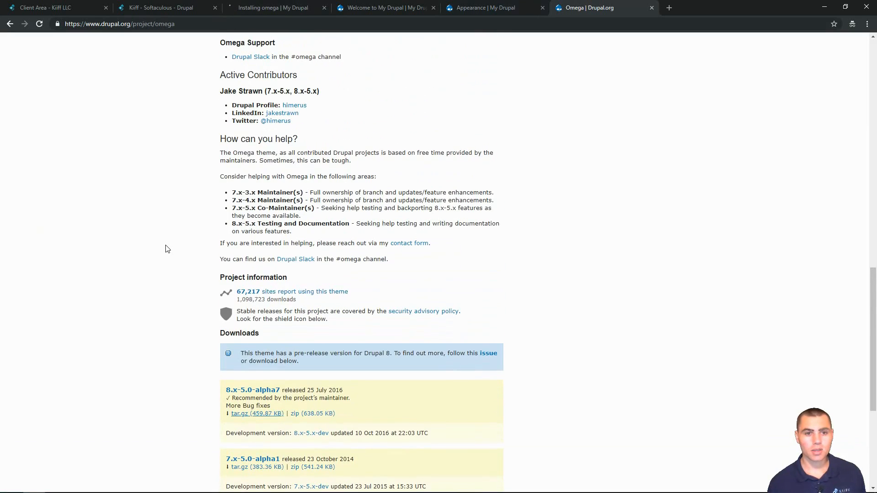
scroll(297, 256, "up", 7)
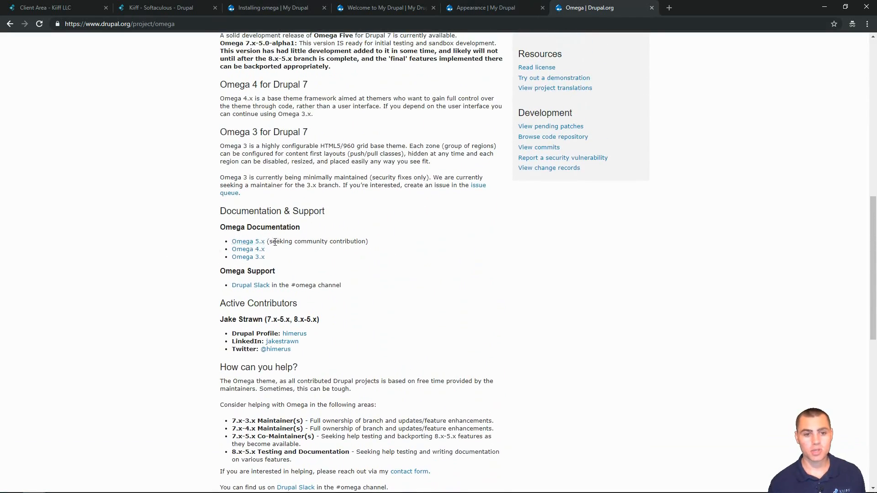
scroll(262, 273, "up", 2)
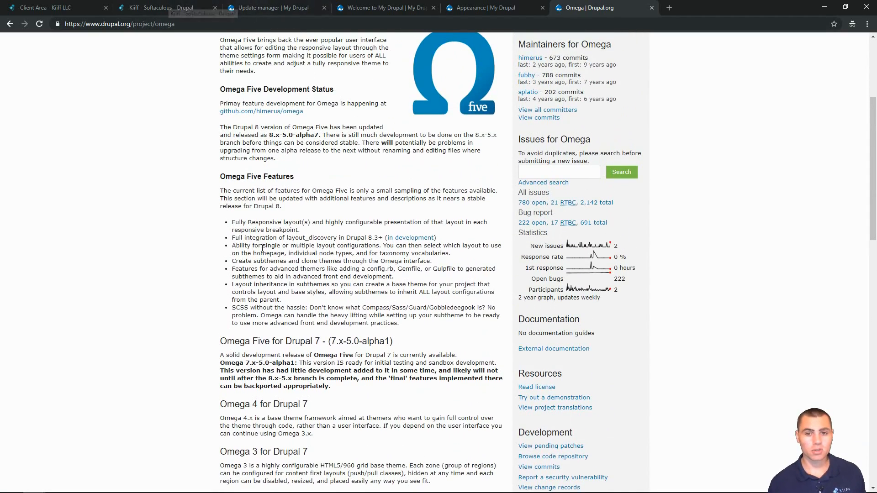
scroll(270, 231, "up", 3)
left_click(275, 8)
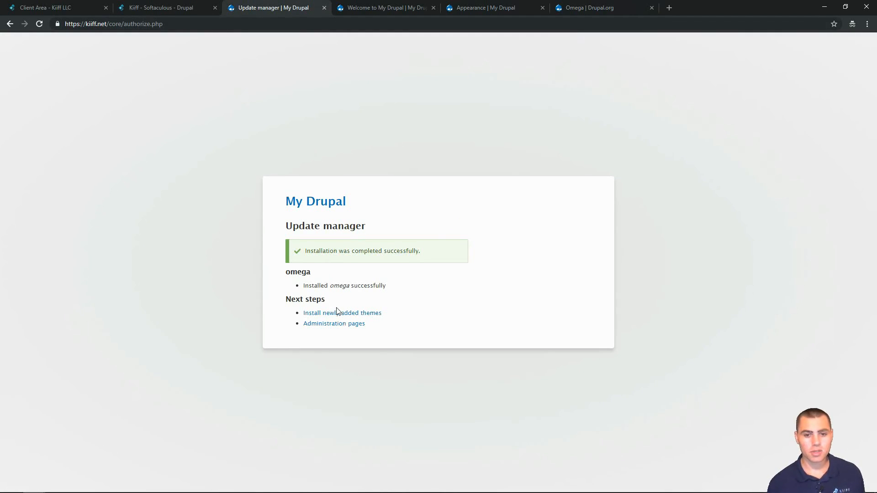
- Install the newly added Omega 8.x-5.0-alpha7 theme on the Appearance page
left_click(316, 315)
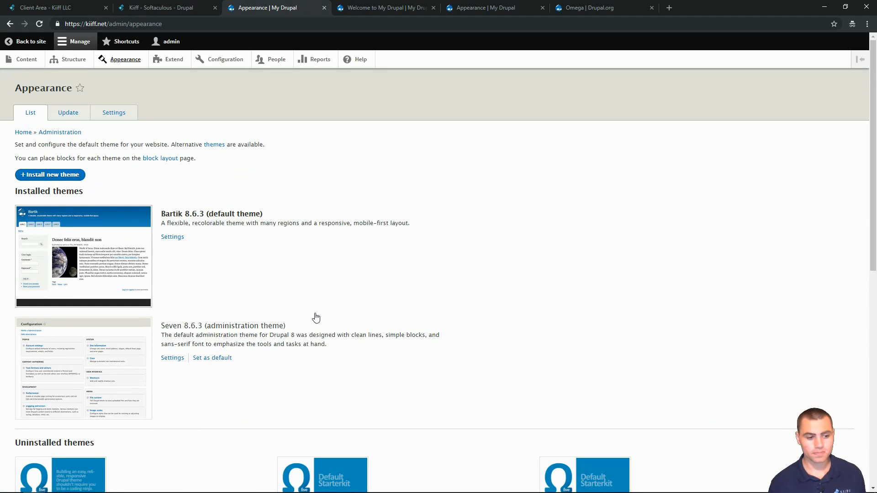
scroll(185, 270, "down", 6)
scroll(137, 228, "up", 4)
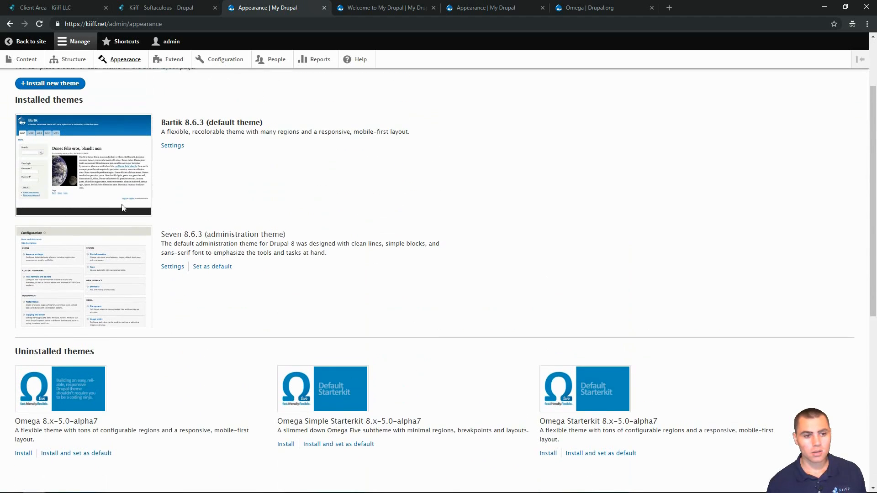
scroll(137, 235, "down", 5)
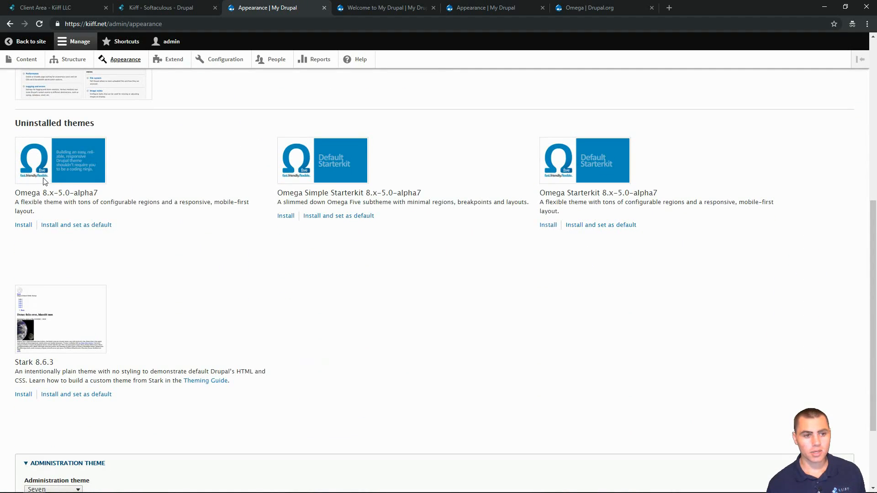
left_click(23, 225)
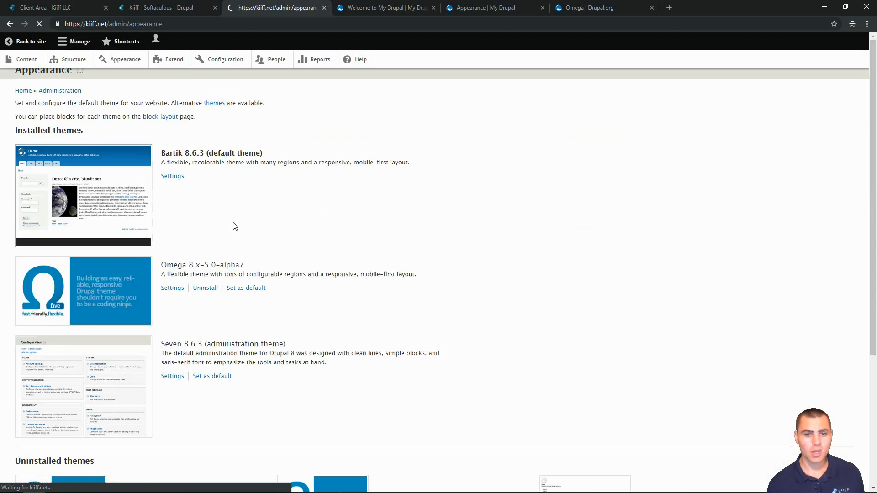
- Set Omega 8.x-5.0-alpha7 as the default theme in place of Bartik
scroll(314, 341, "down", 5)
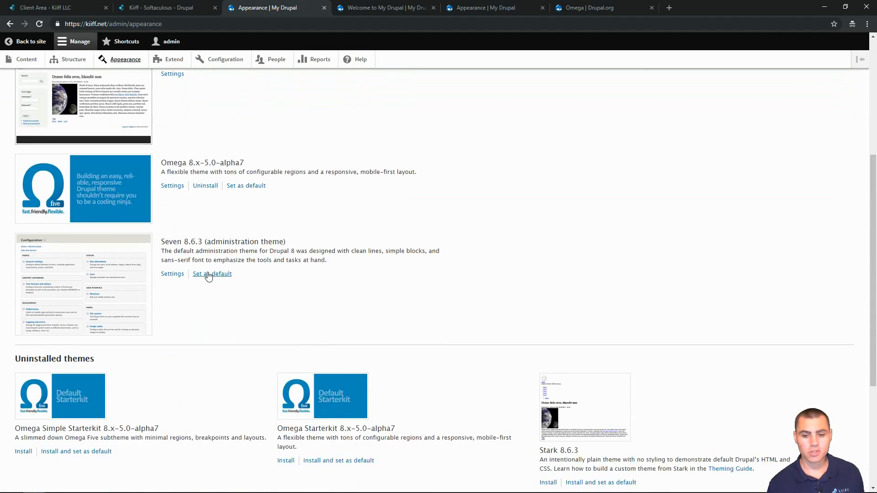
scroll(169, 203, "up", 3)
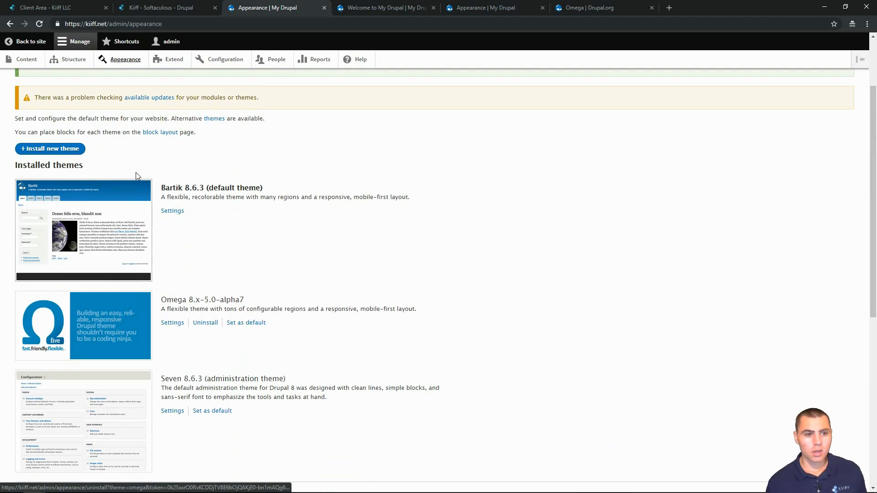
scroll(131, 130, "up", 1)
scroll(139, 158, "down", 3)
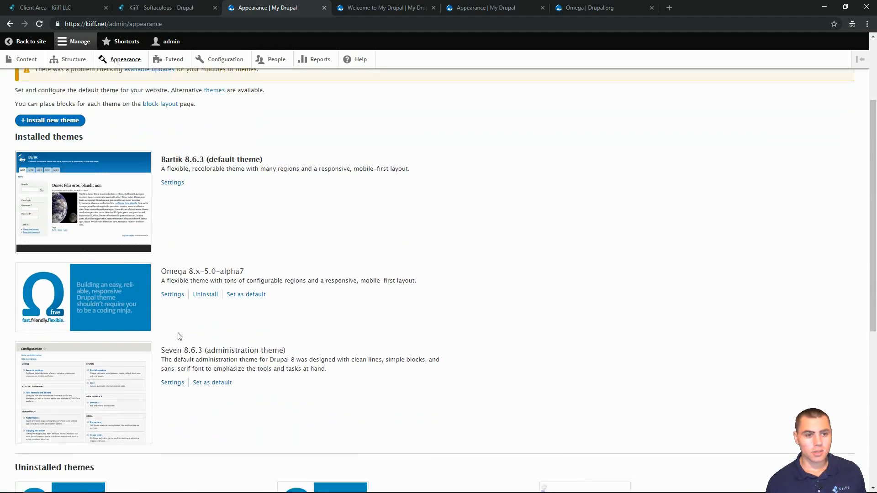
left_click(236, 232)
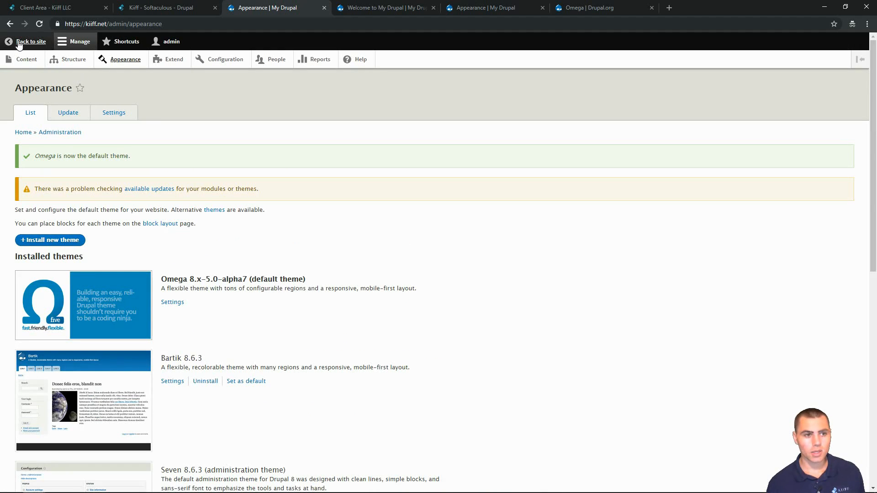
- Return to the site and inspect Omega's labelled regions such as Preface, Sidebar and Postscript
left_click(19, 43)
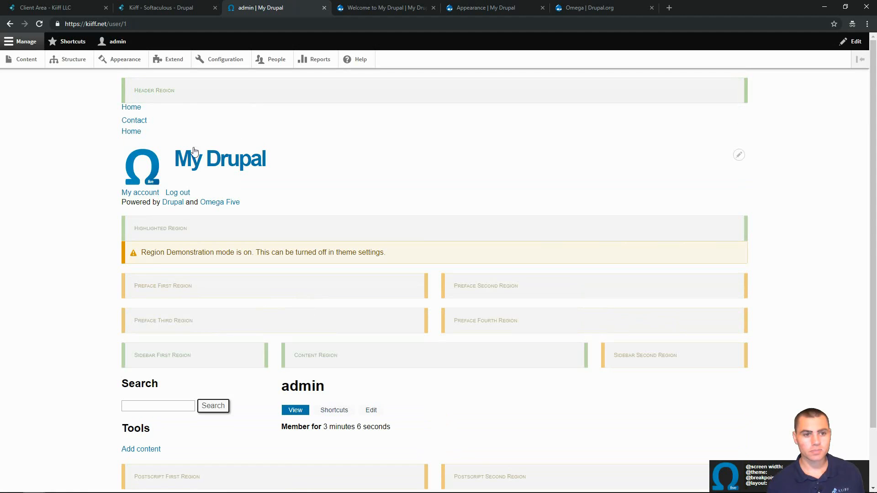
scroll(116, 187, "down", 2)
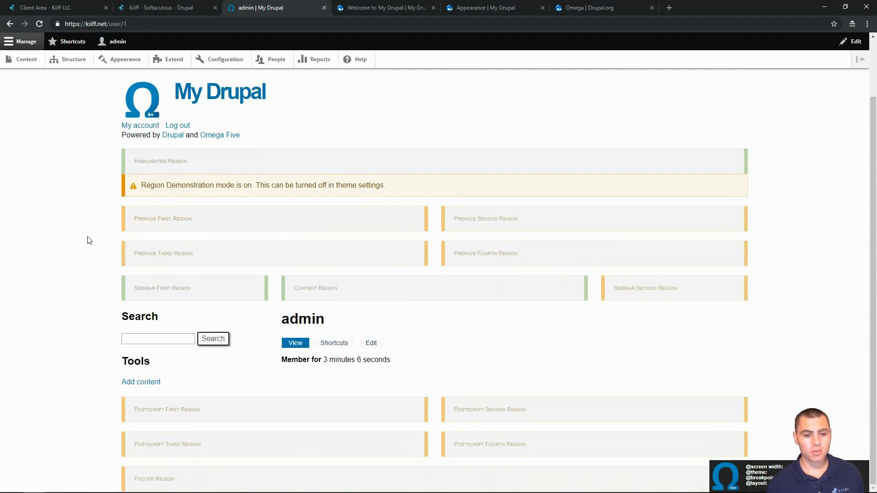
scroll(42, 271, "up", 1)
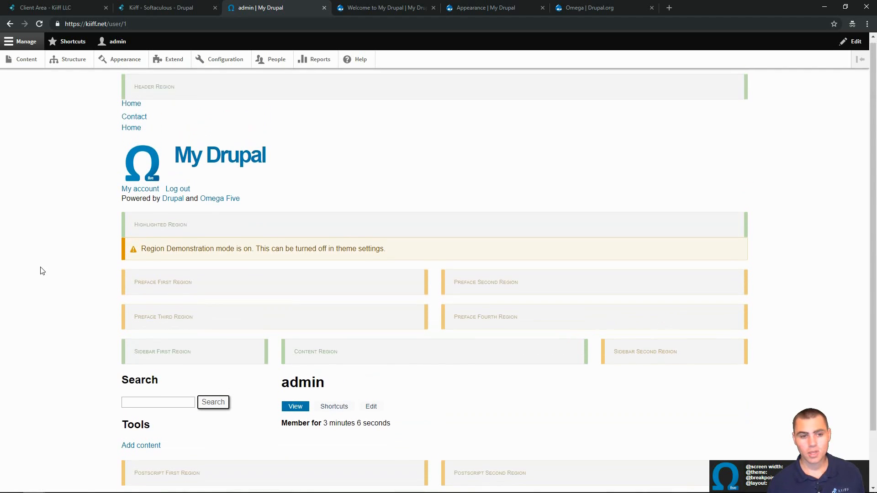
scroll(72, 256, "down", 1)
scroll(72, 259, "up", 2)
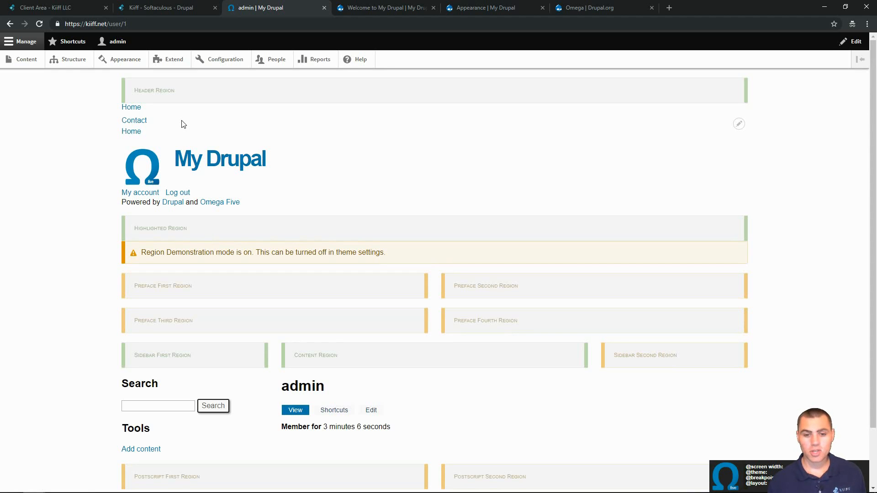
scroll(183, 124, "down", 1)
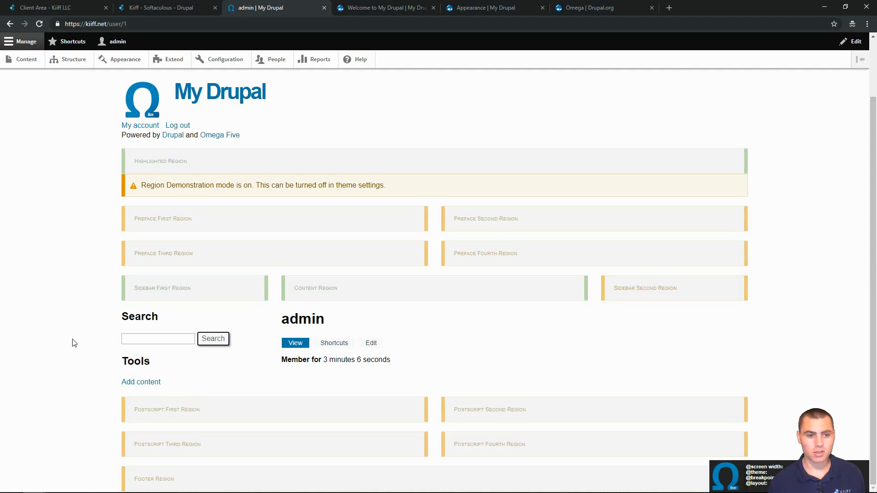
scroll(75, 343, "up", 1)
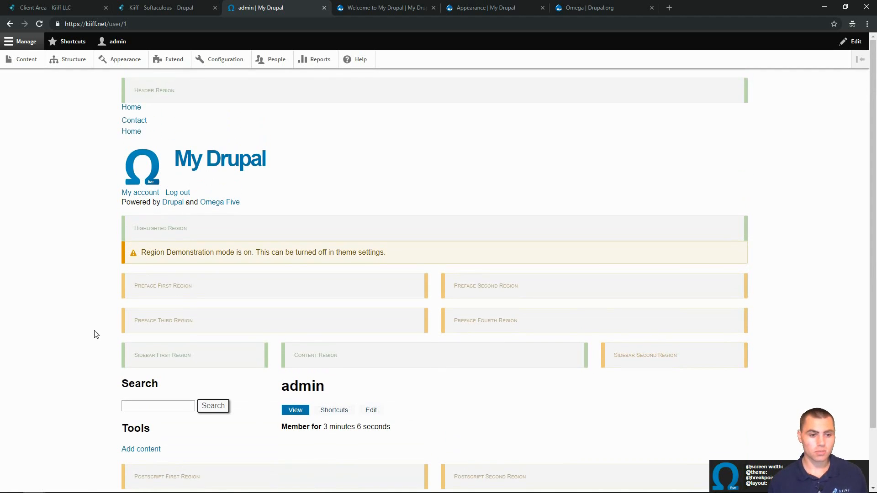